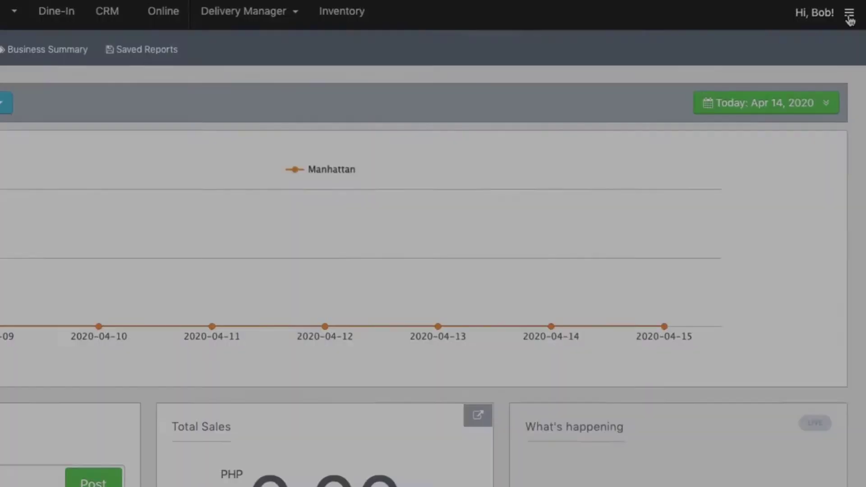
# - Go from the account menu through Setup and Menu Setup to the Upload Menus page
pyautogui.click(849, 17)
pyautogui.click(784, 45)
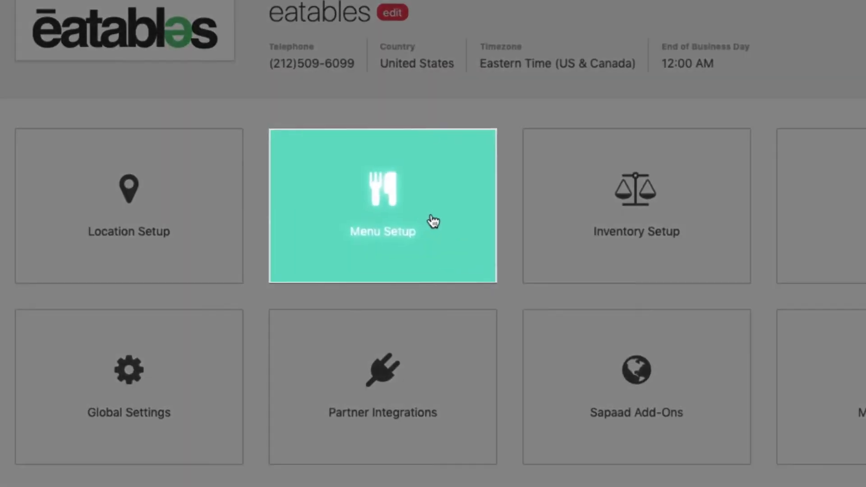
pyautogui.click(434, 221)
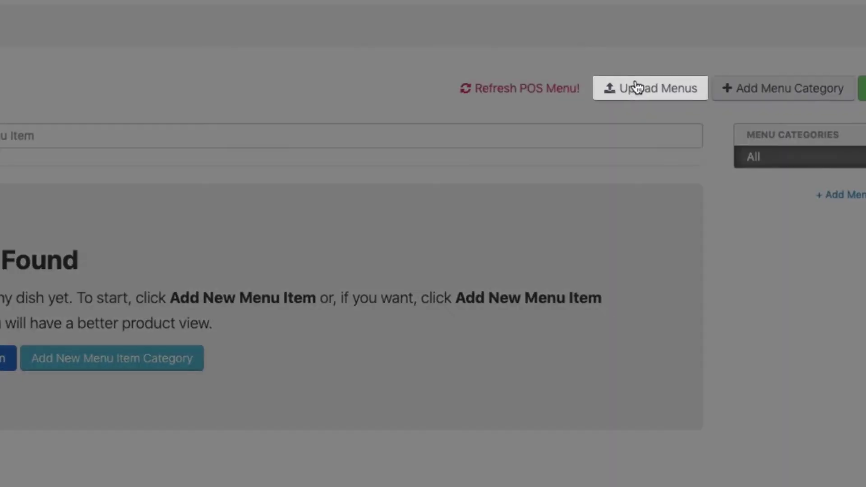
pyautogui.click(636, 87)
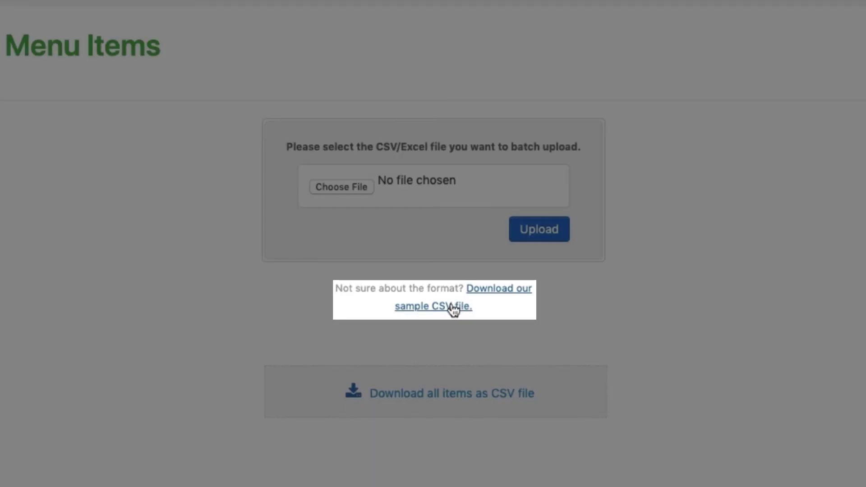
# - Download sample_menus.csv and review its item name, price and tags headers in Excel
pyautogui.click(452, 307)
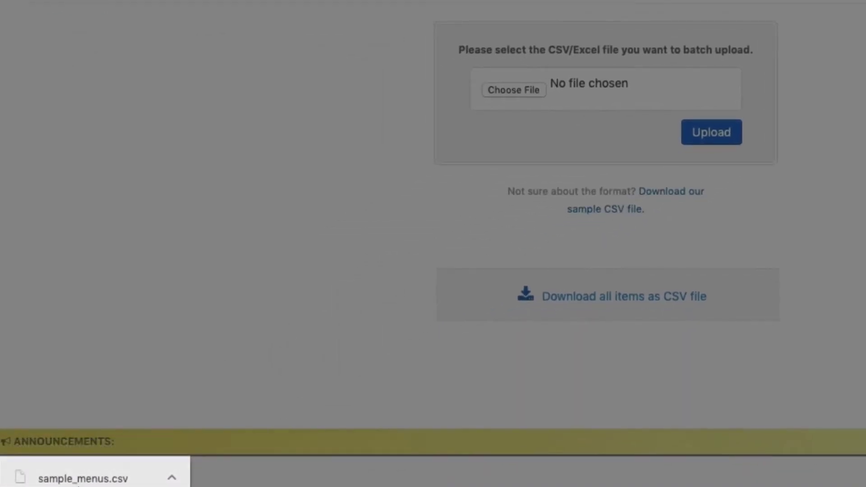
pyautogui.click(78, 482)
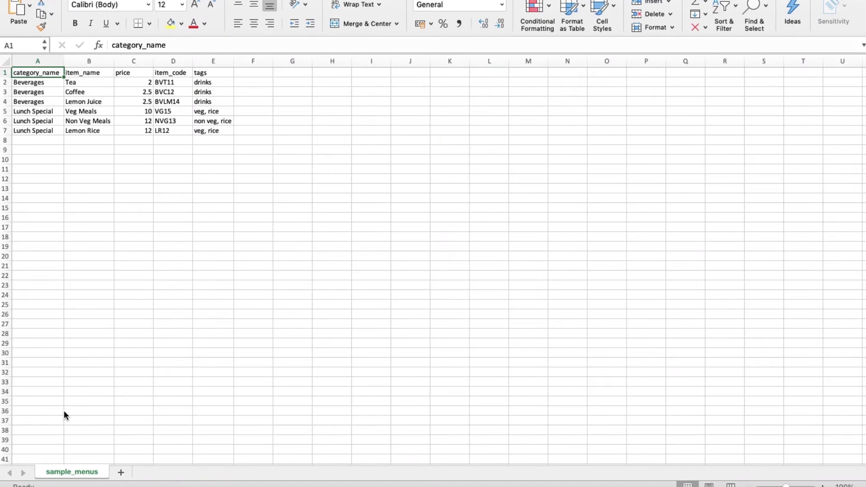
pyautogui.press('Right')
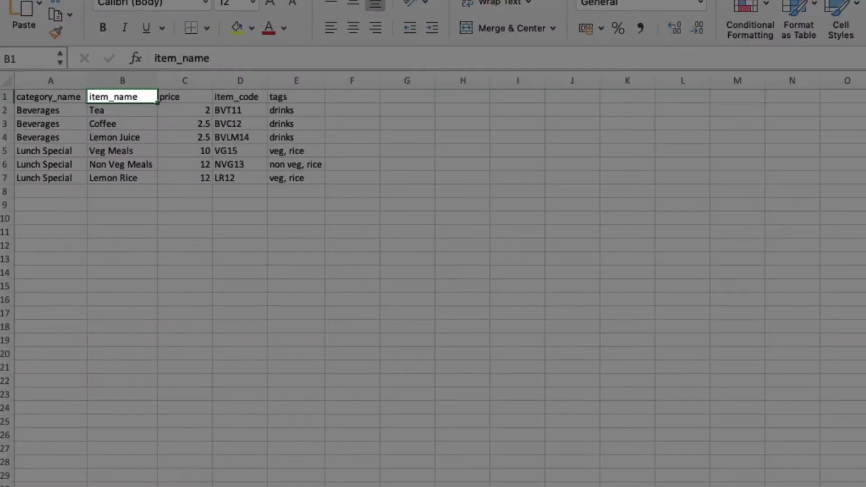
pyautogui.press('Right')
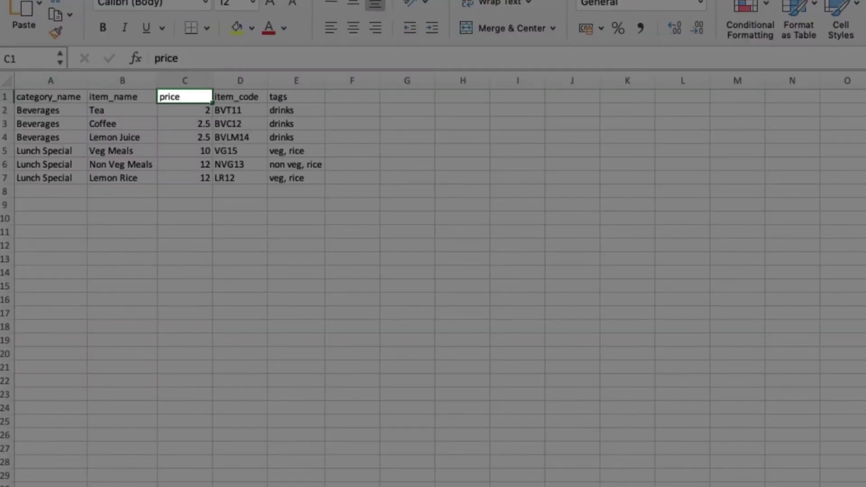
pyautogui.press('Right')
pyautogui.press('Right')
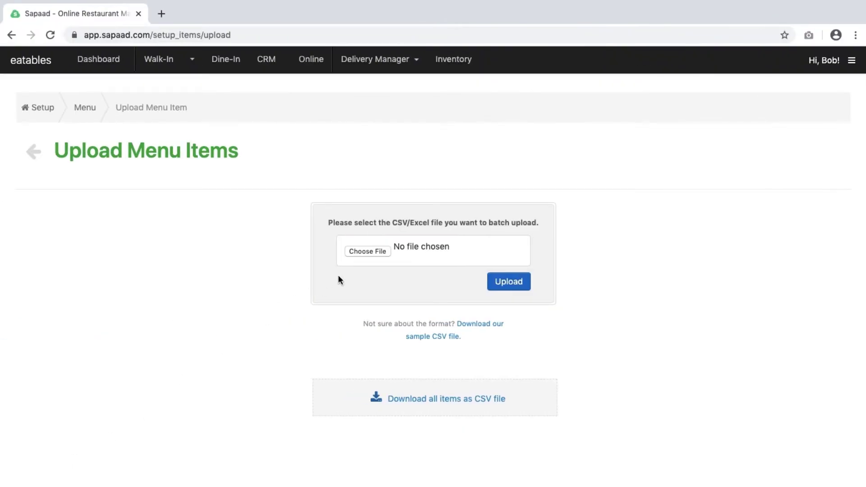
# - Upload sample_menus.csv to Sapaad, adding its six SKUs to the menu
pyautogui.click(361, 252)
pyautogui.click(351, 33)
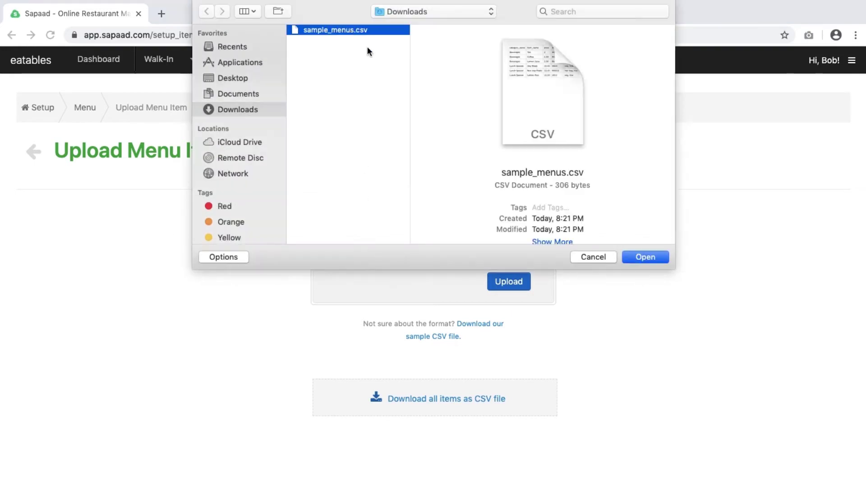
pyautogui.click(642, 257)
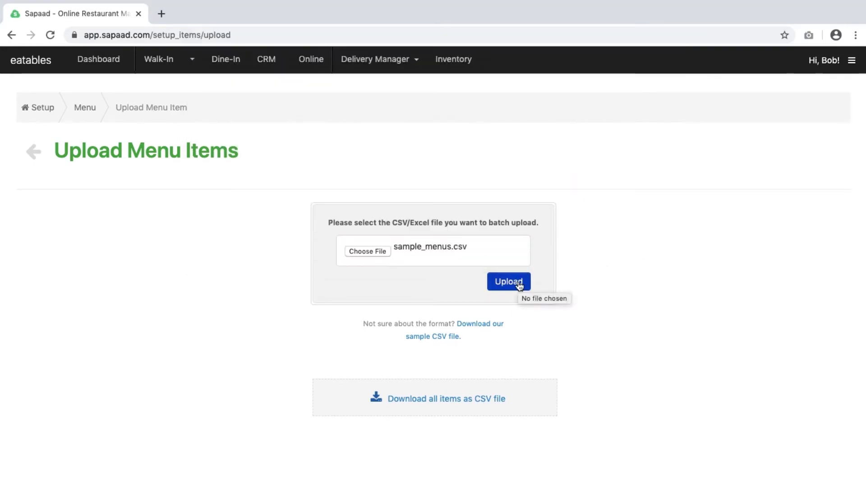
pyautogui.click(519, 283)
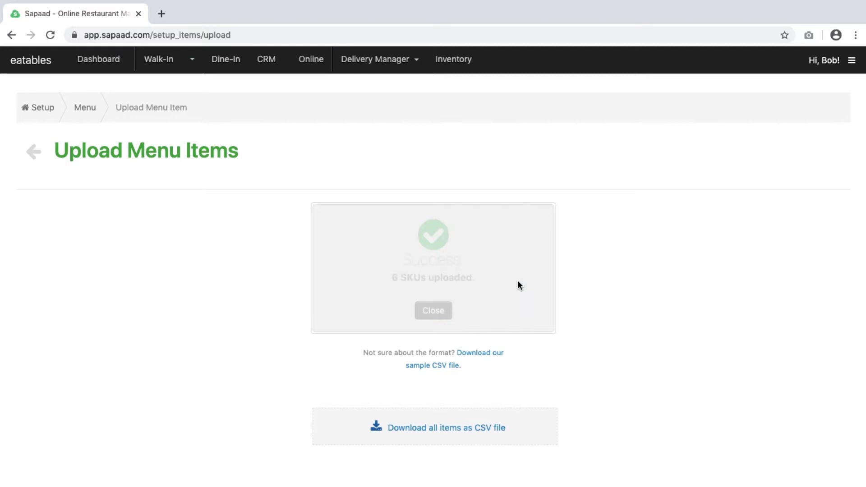
# - Dismiss the upload success message and refresh the POS menu
pyautogui.click(438, 313)
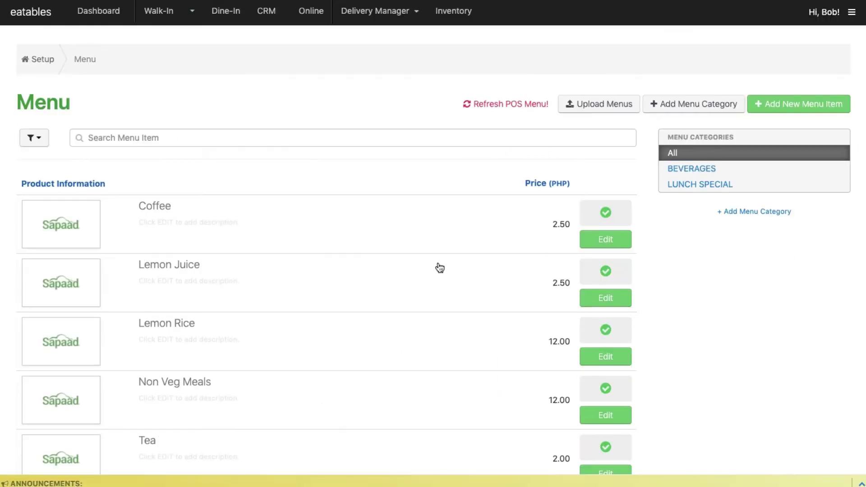
pyautogui.click(501, 109)
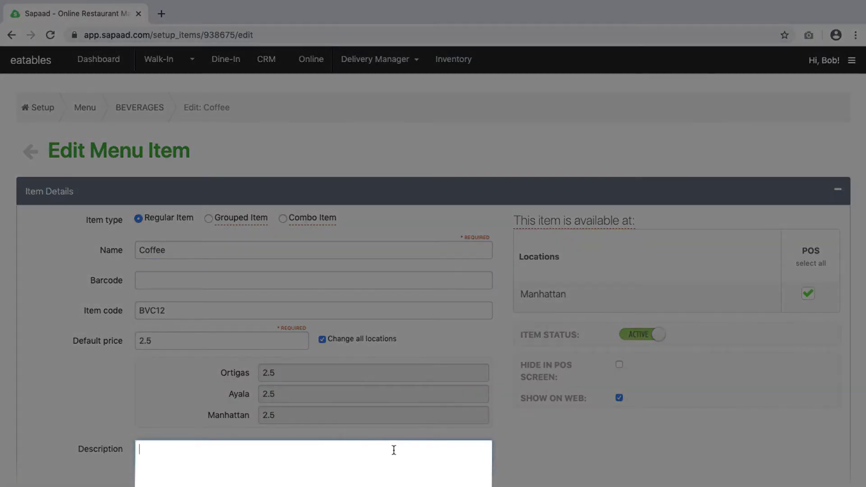
pyautogui.write('Latte made with espresso and steamed milk.')
pyautogui.scroll(-3, 394, 450)
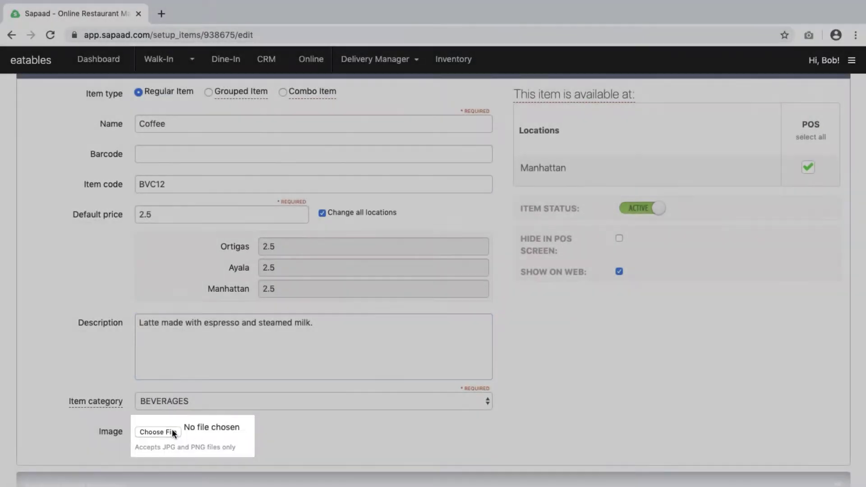
# - Attach Coffee.png from Documents as the Coffee image and save the item
pyautogui.click(170, 431)
pyautogui.click(239, 94)
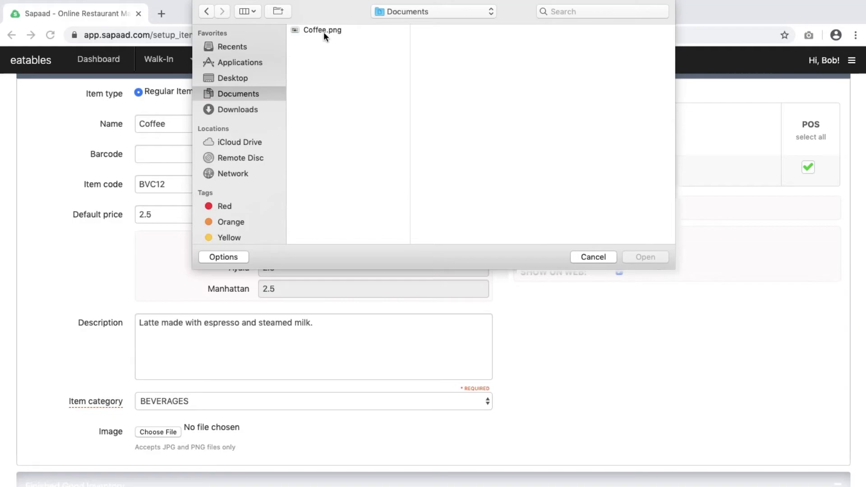
pyautogui.click(325, 31)
pyautogui.doubleClick(327, 30)
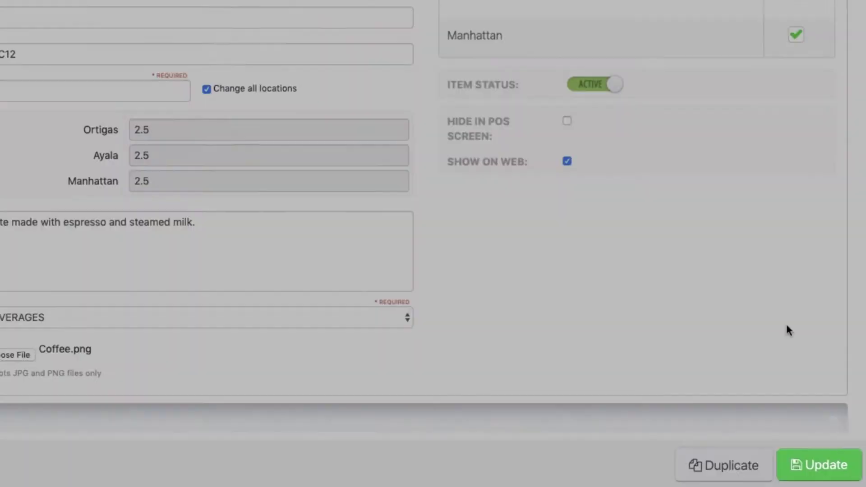
pyautogui.click(822, 467)
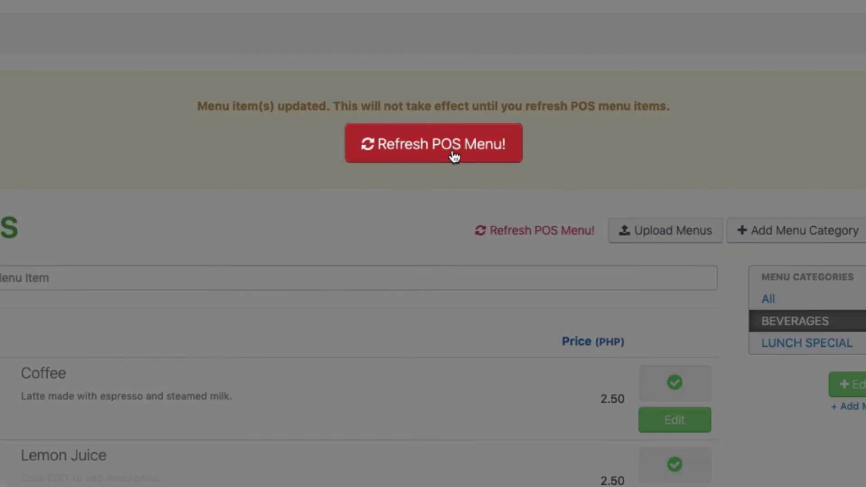
# - Push the updated items to the POS menu and open the Walk-In order screen
pyautogui.click(454, 156)
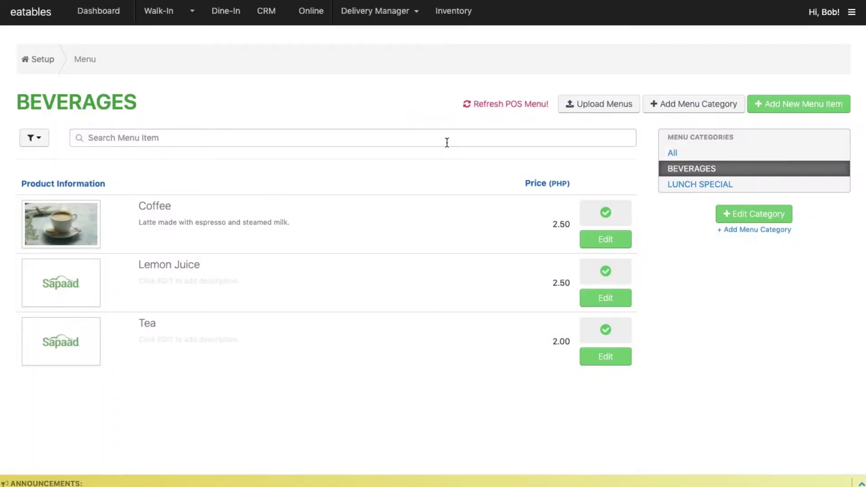
pyautogui.click(157, 15)
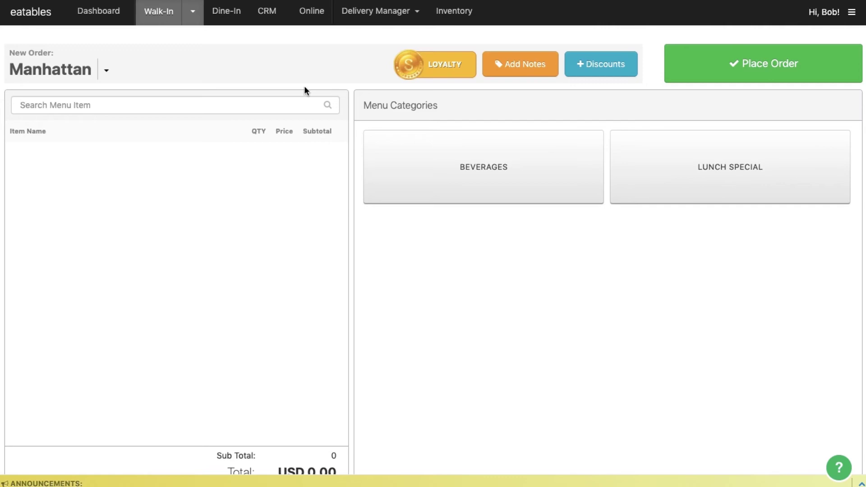
# - Add one Coffee at 2.50 from BEVERAGES, making the Walk-In total USD 2.50
pyautogui.click(440, 180)
pyautogui.click(440, 180)
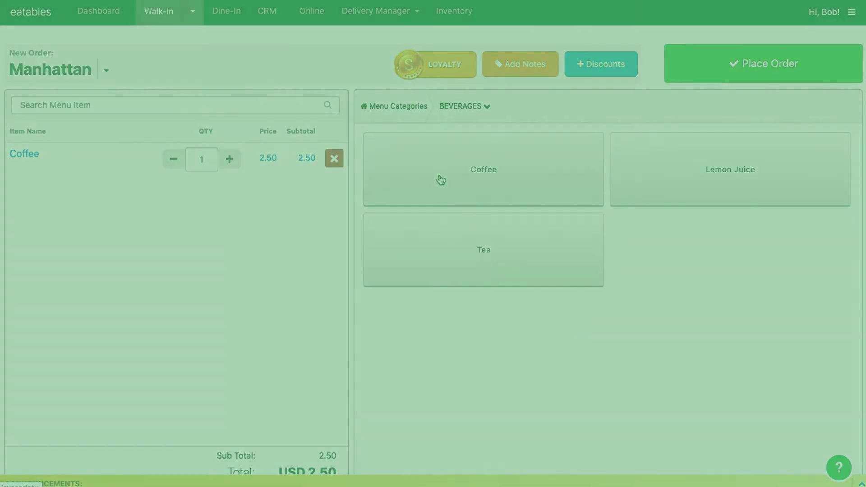